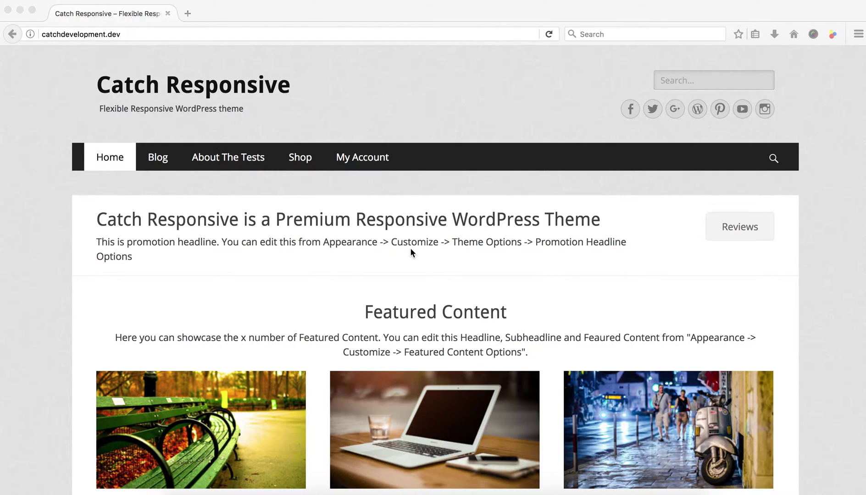
Go to the site's admin area by adding /wp-admin/ to the address
left_click(136, 38)
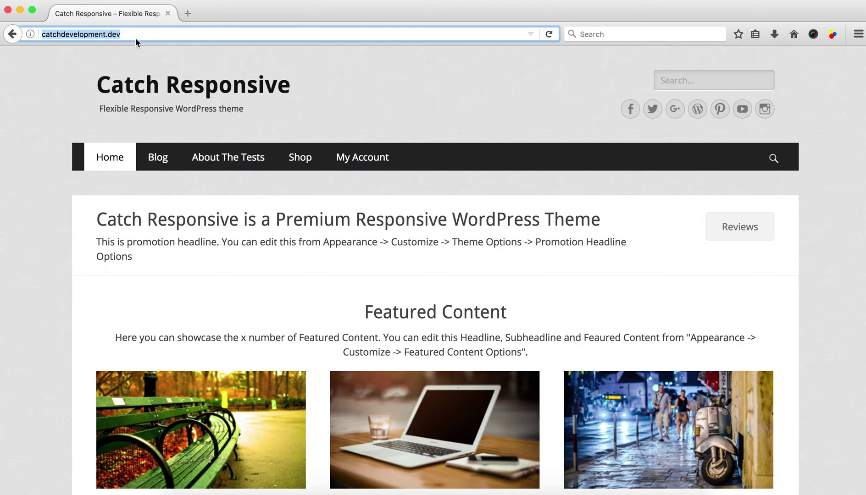
key("End")
type("/wp-admin/")
key("Return")
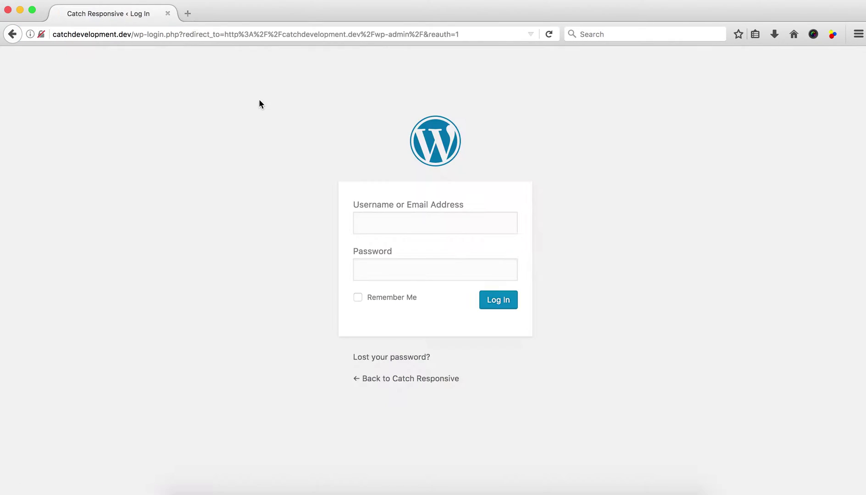
Log in with the admin username and password, re-entering the password after an incorrect-password error
type("sakinshrestha")
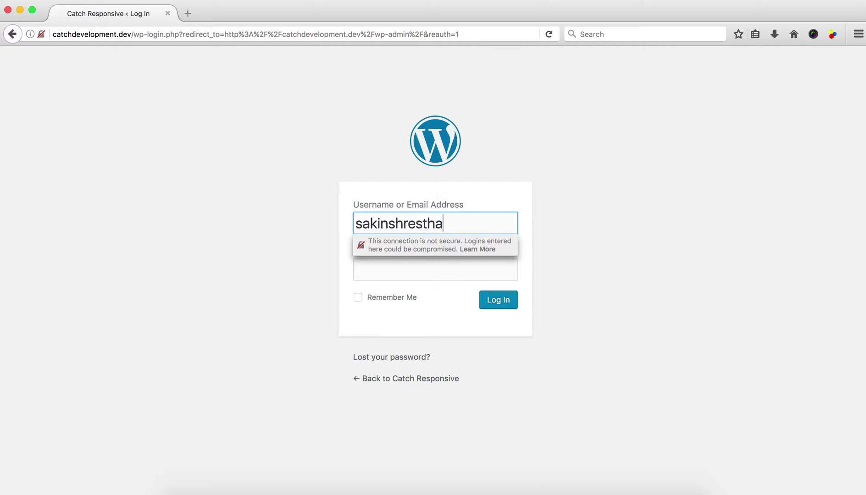
key("Tab")
type("••••••••••••")
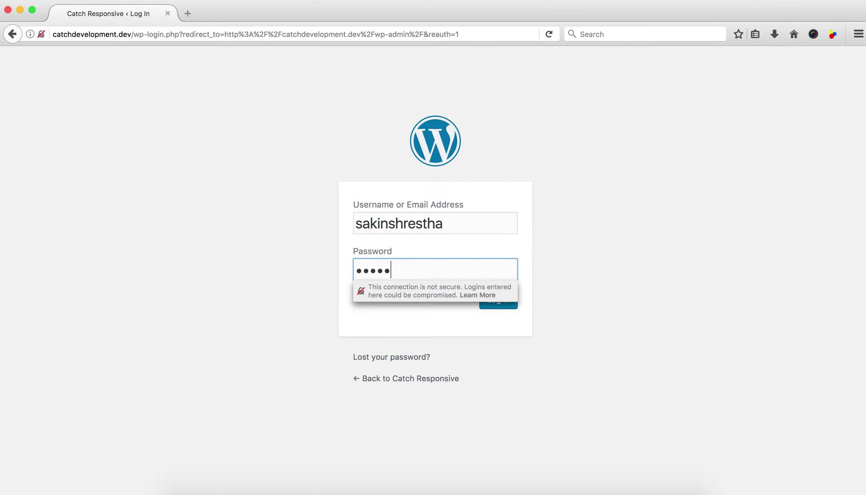
type("•••")
left_click(501, 306)
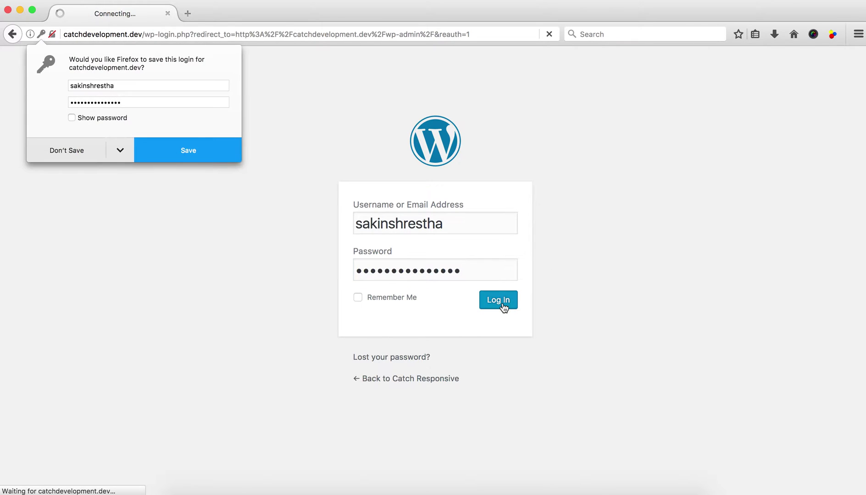
left_click(66, 151)
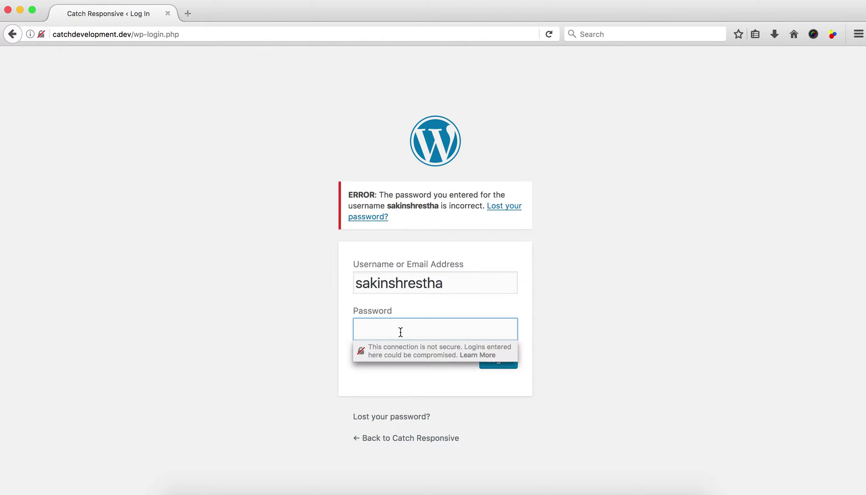
type("•••••••••••••••")
key("Return")
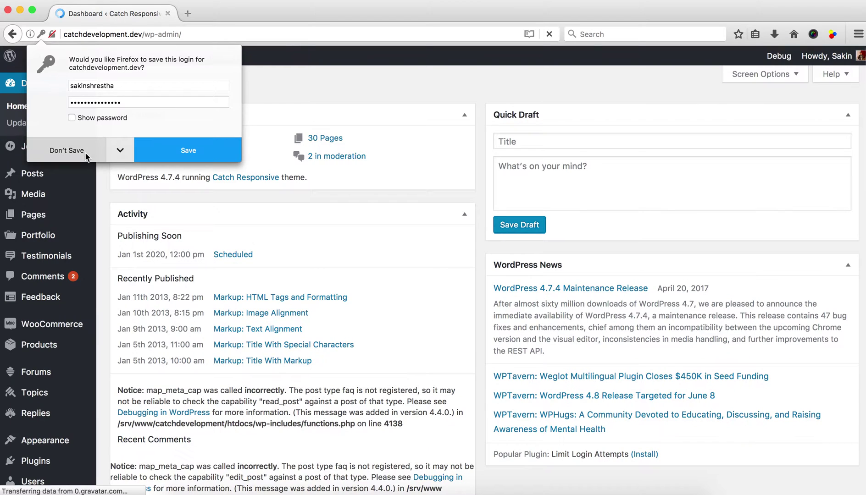
Decline the browser's save-login prompt and start a new page from Pages > Add New
left_click(78, 150)
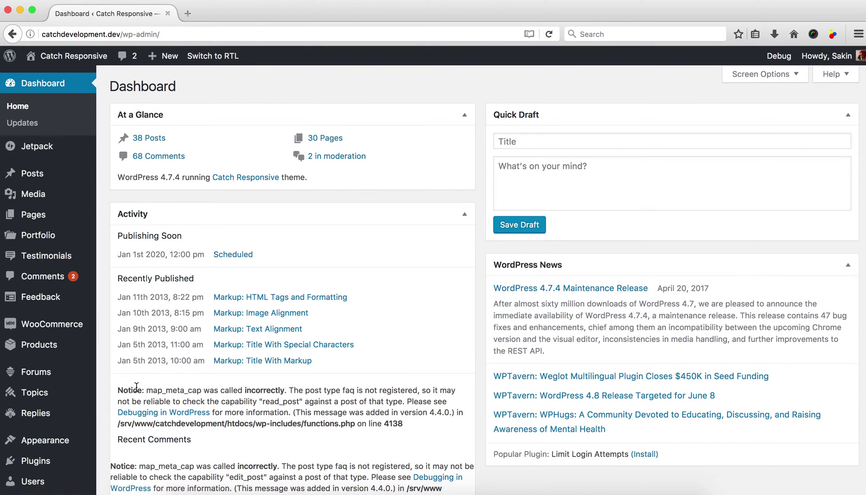
scroll(137, 388, "down", 3)
scroll(68, 324, "up", 3)
mouse_move(66, 216)
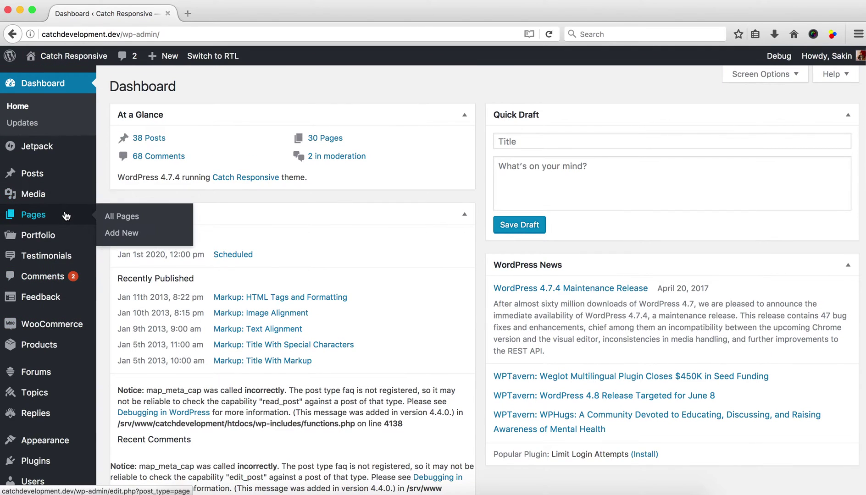
left_click(126, 232)
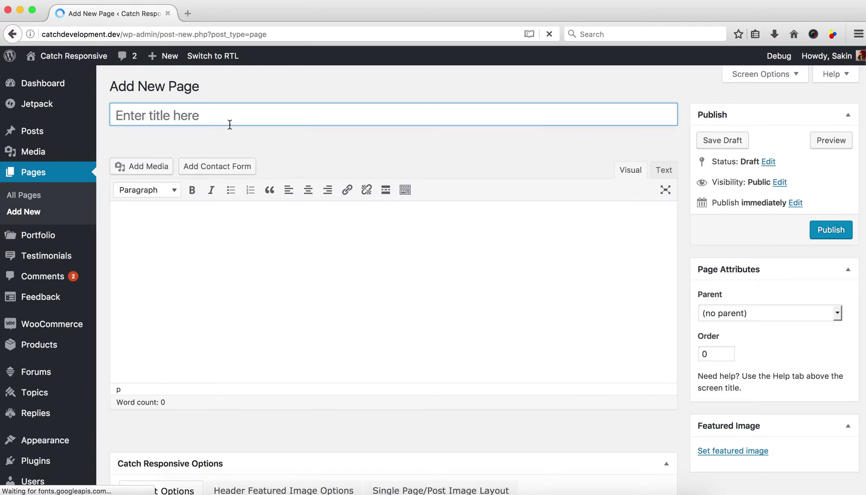
Title the page 'Slider One' and write 'This is our slider one.' in the body
type("Slider O")
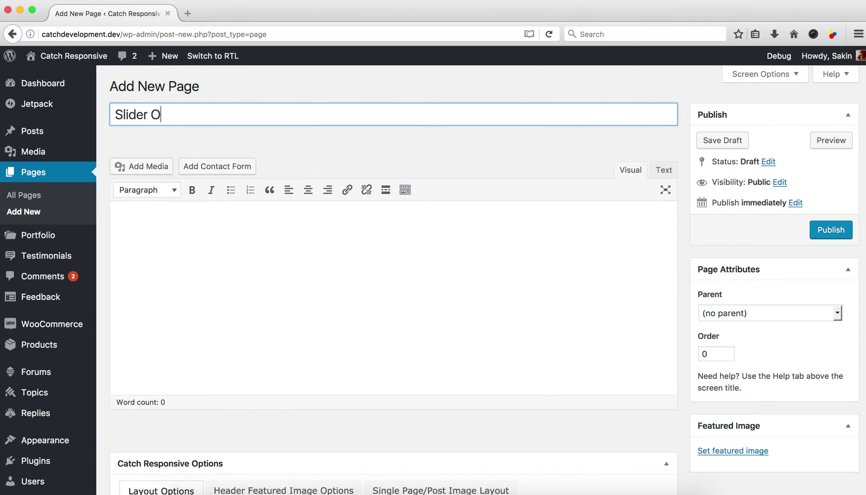
type("ne")
left_click(235, 224)
type("This")
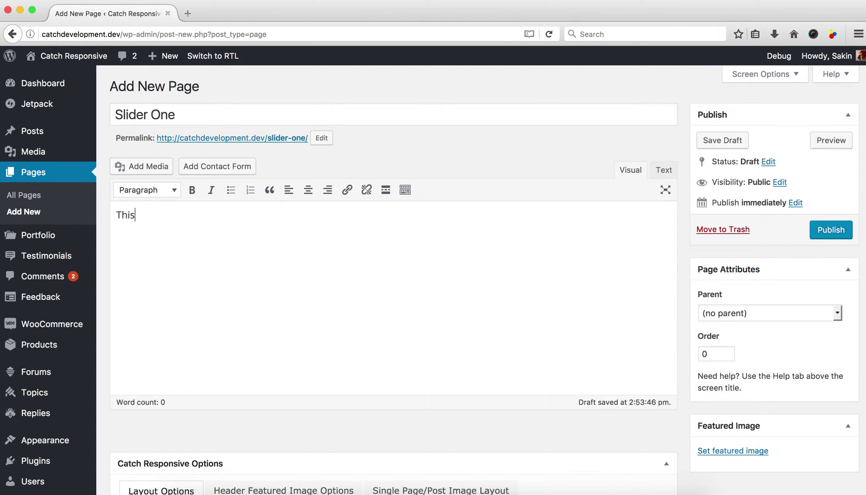
type(" is our slider one.")
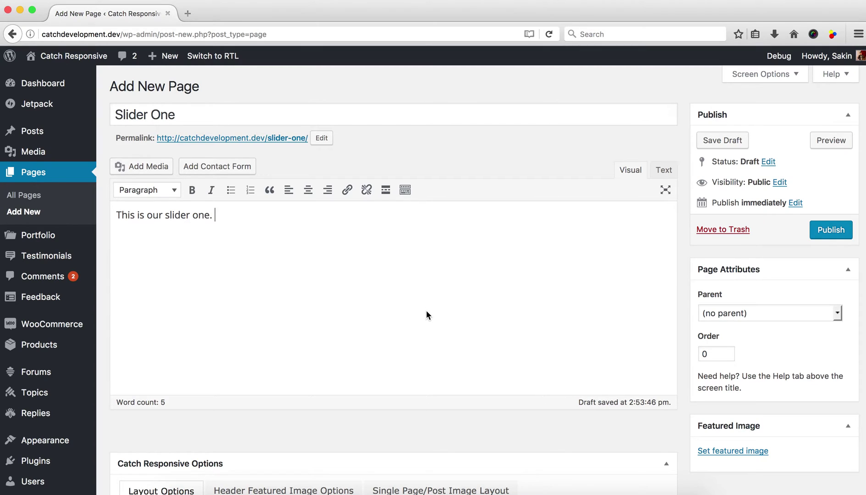
Upload beach-762021.jpg from IMAGES > web images and set it as Slider One's featured image
left_click(749, 453)
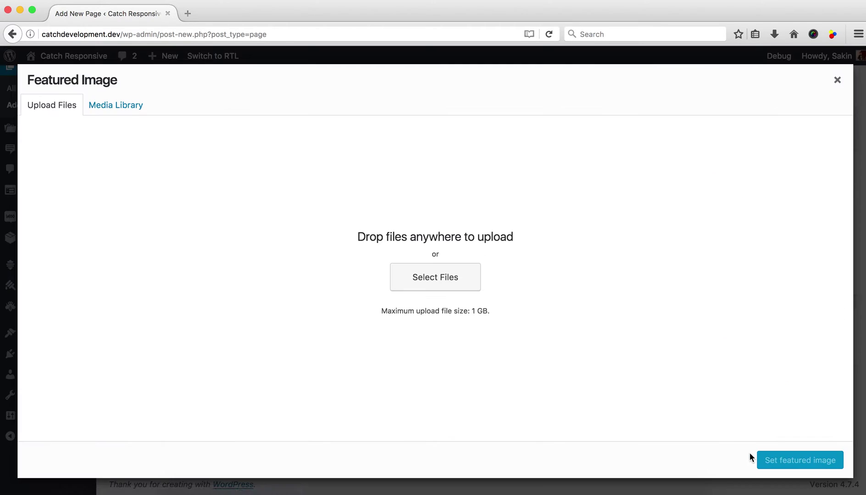
left_click(436, 275)
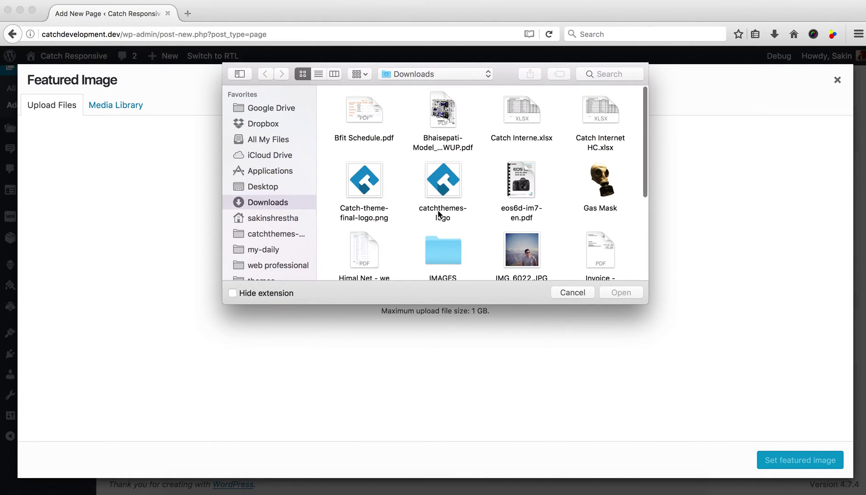
scroll(520, 171, "down", 3)
double_click(438, 211)
double_click(489, 109)
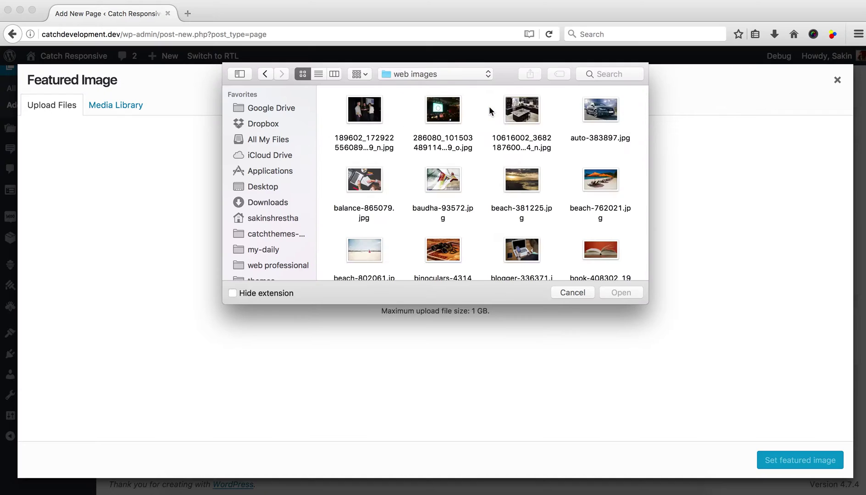
double_click(601, 177)
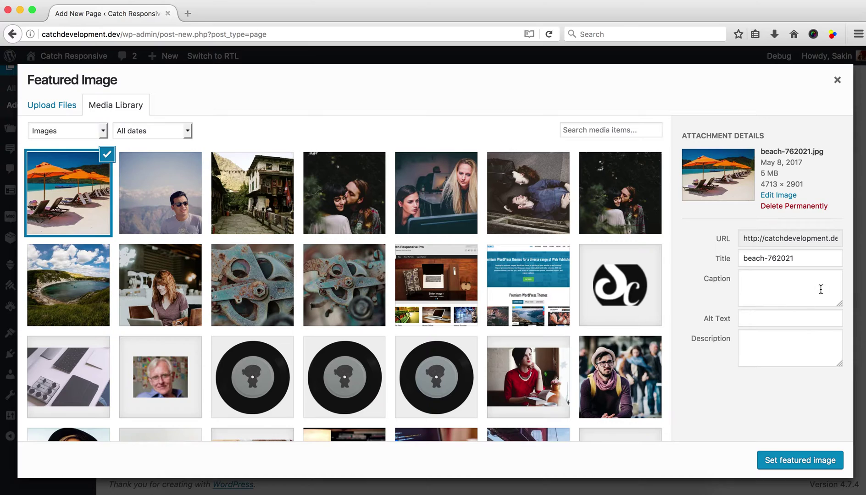
left_click(803, 258)
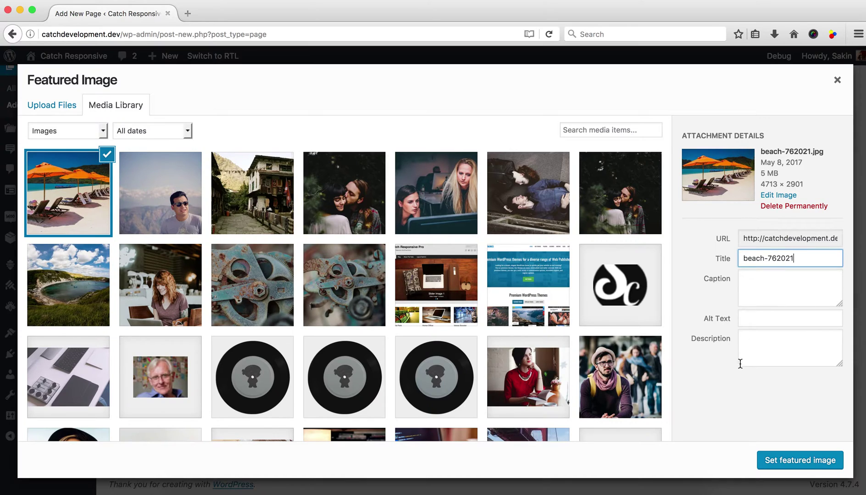
left_click(799, 461)
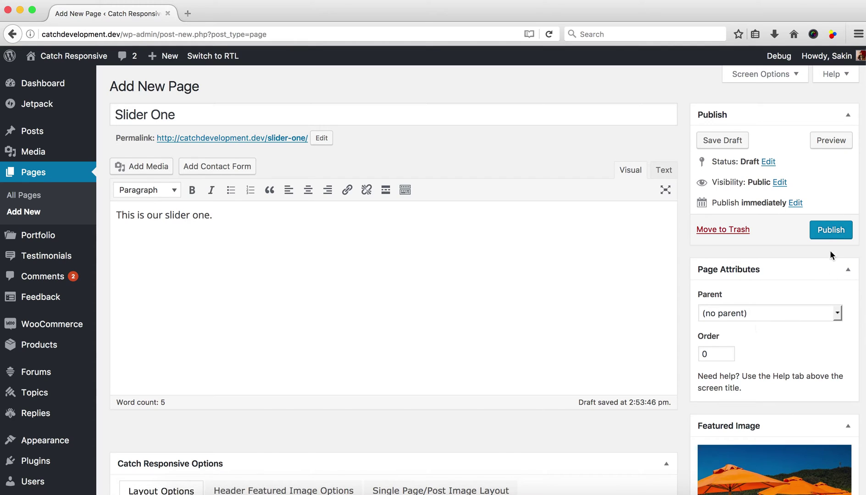
Publish Slider One, then start a new page 'Slider Two' with body text 'This is slider two'
left_click(829, 236)
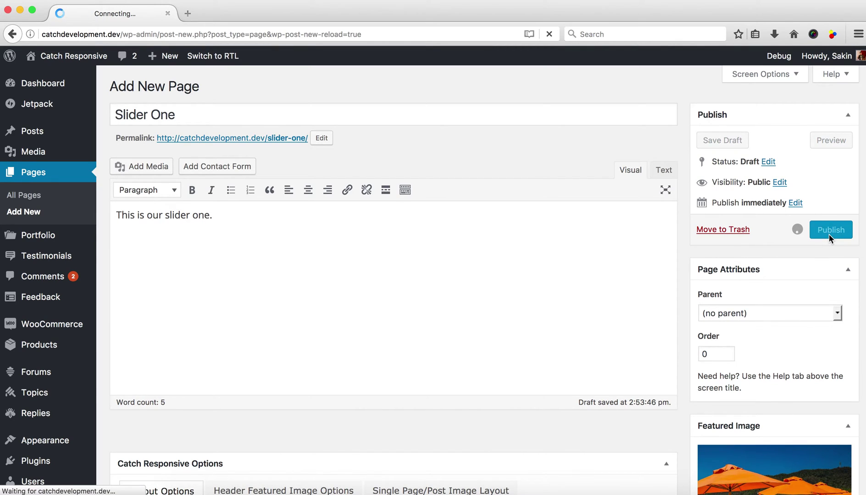
left_click(25, 217)
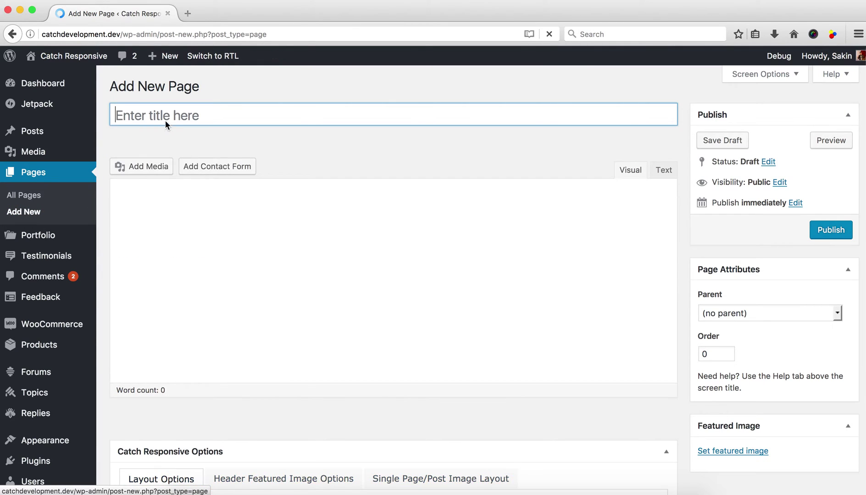
type("Slider")
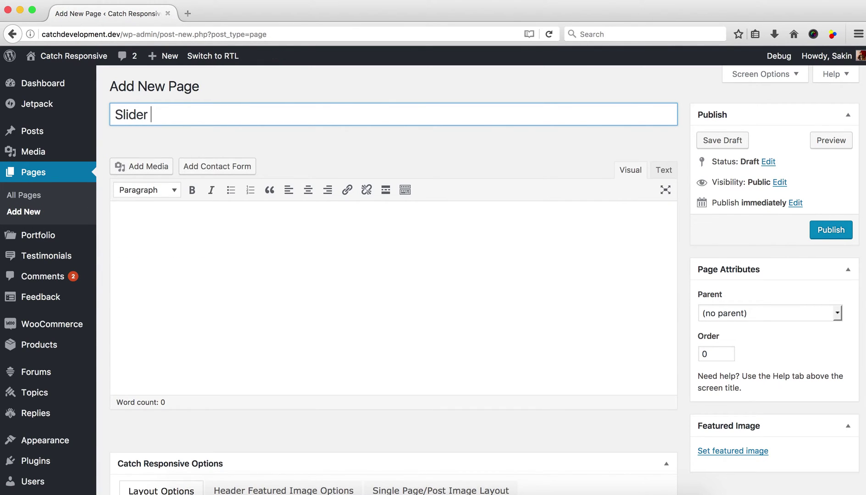
type(" Two")
key("Tab")
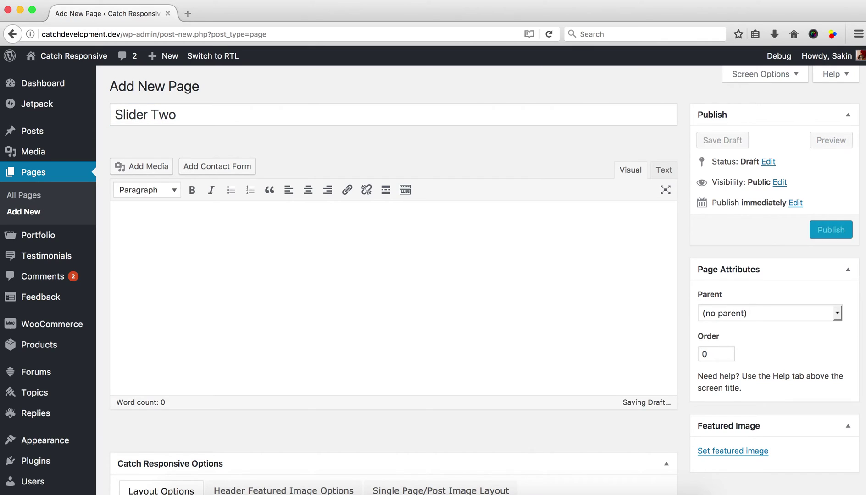
type("This is slider ")
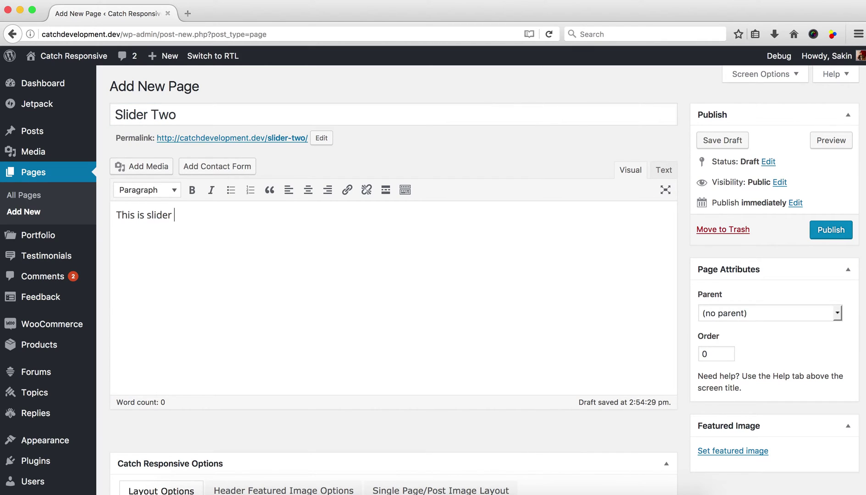
type("two")
scroll(642, 271, "down", 4)
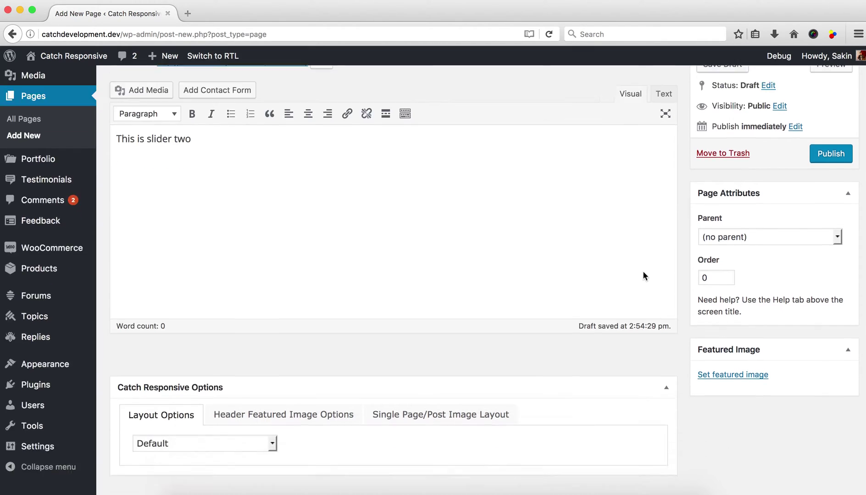
Pick the Media Library photo of two women at a computer as Slider Two's featured image
left_click(734, 356)
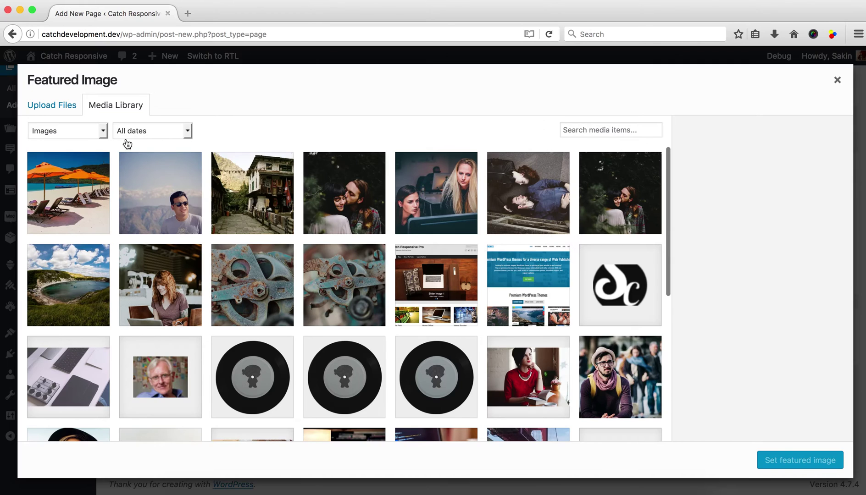
left_click(37, 110)
left_click(117, 110)
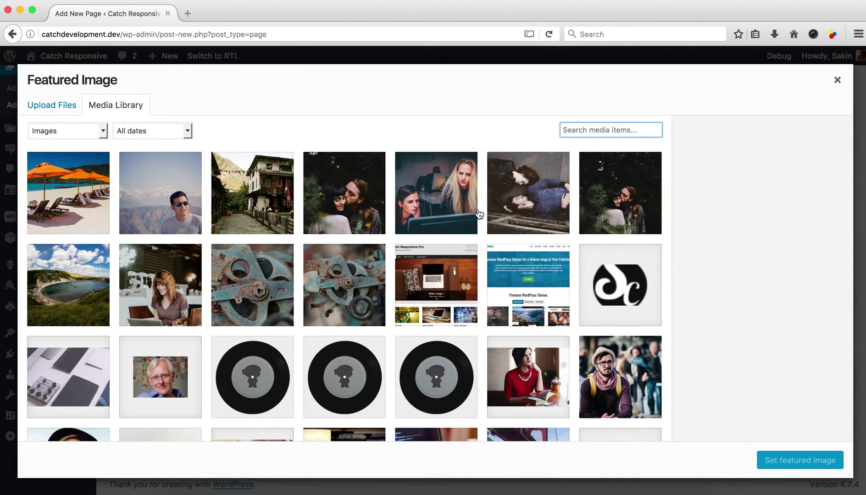
left_click(462, 205)
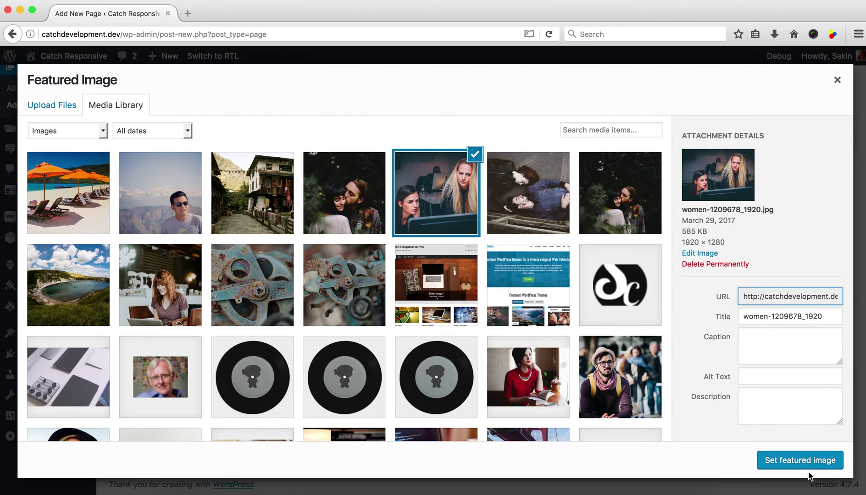
left_click(800, 460)
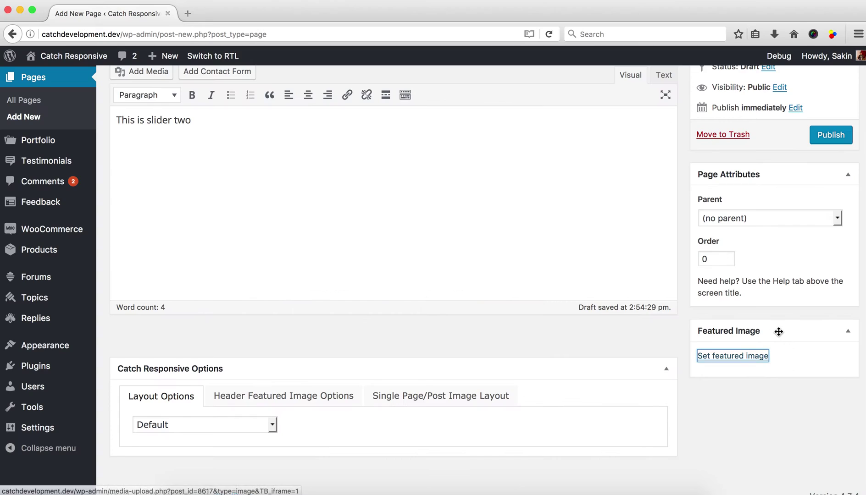
scroll(819, 274, "up", 2)
Publish the Slider Two page
left_click(831, 214)
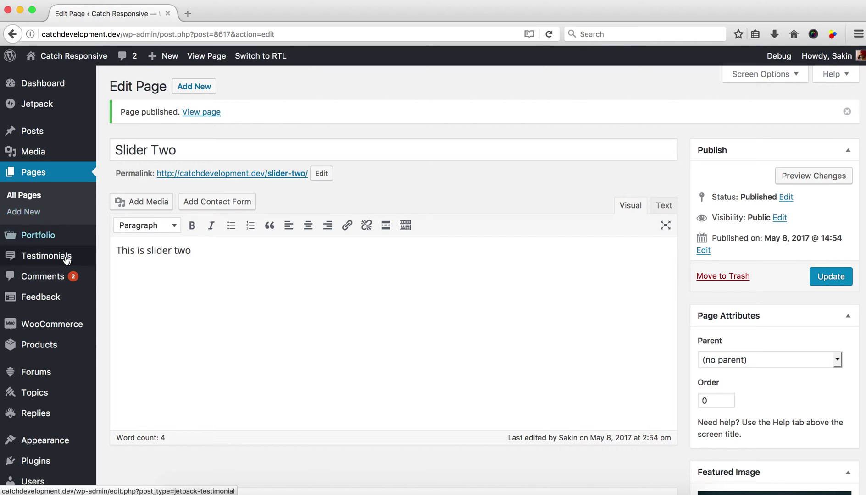
scroll(64, 258, "down", 2)
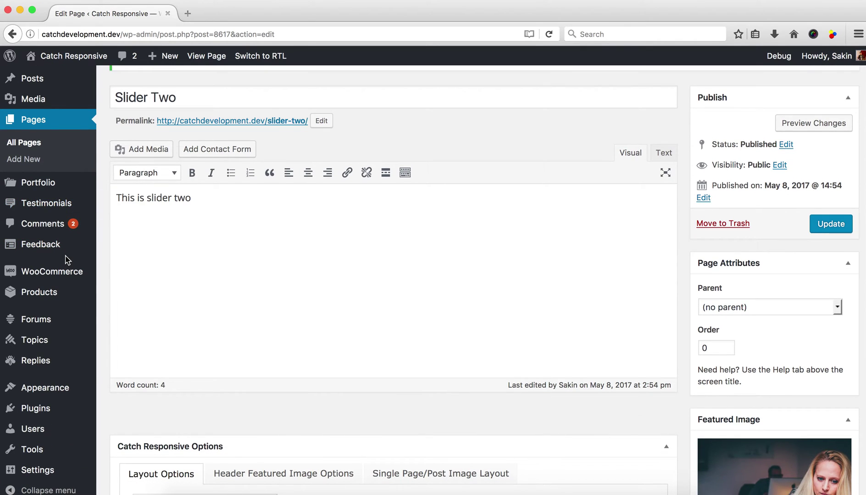
scroll(76, 358, "down", 2)
In Customize > Featured Slider, leave Enable Slider on set to Homepage / Frontpage
mouse_move(73, 377)
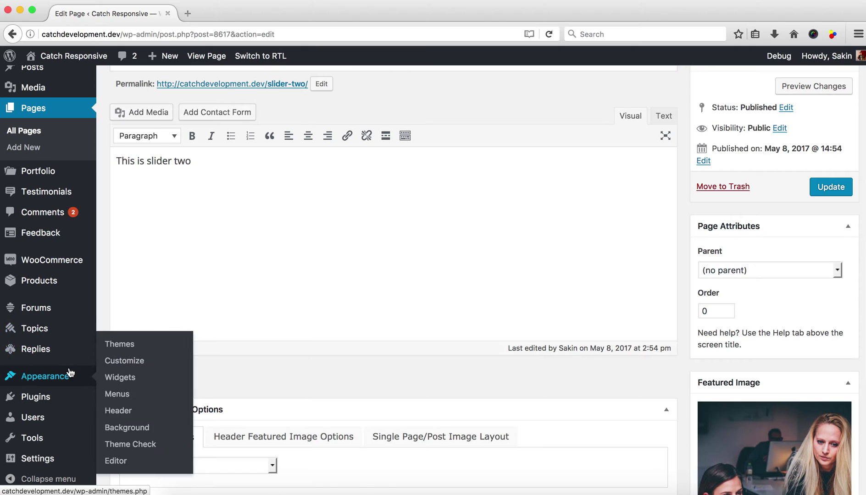
left_click(123, 362)
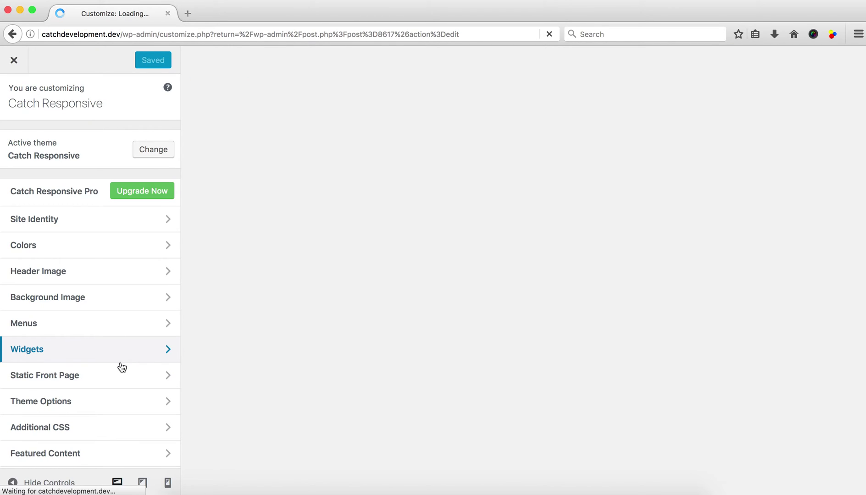
scroll(120, 385, "down", 3)
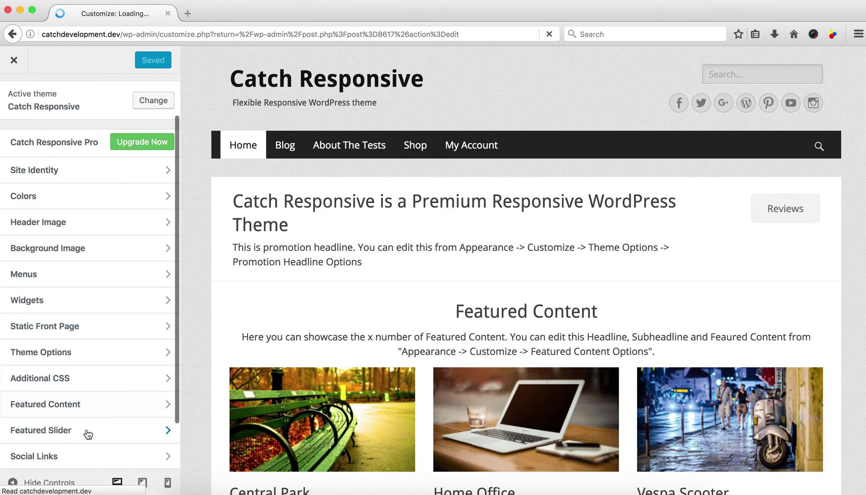
left_click(88, 433)
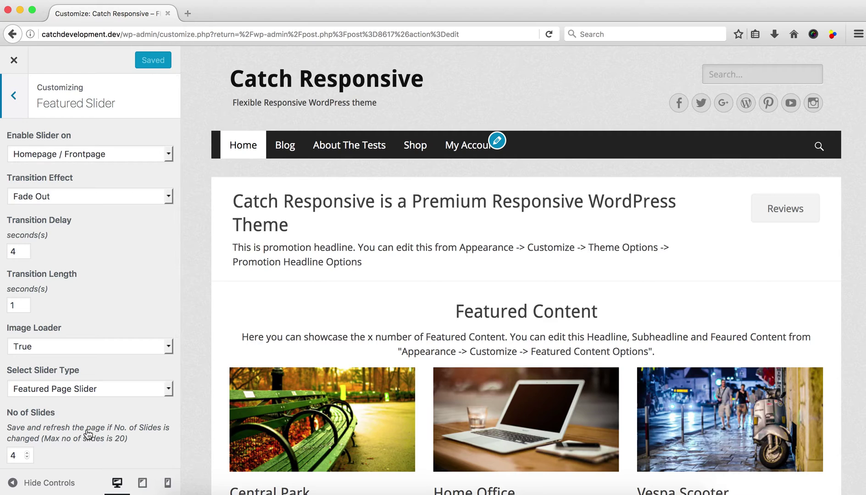
left_click(80, 153)
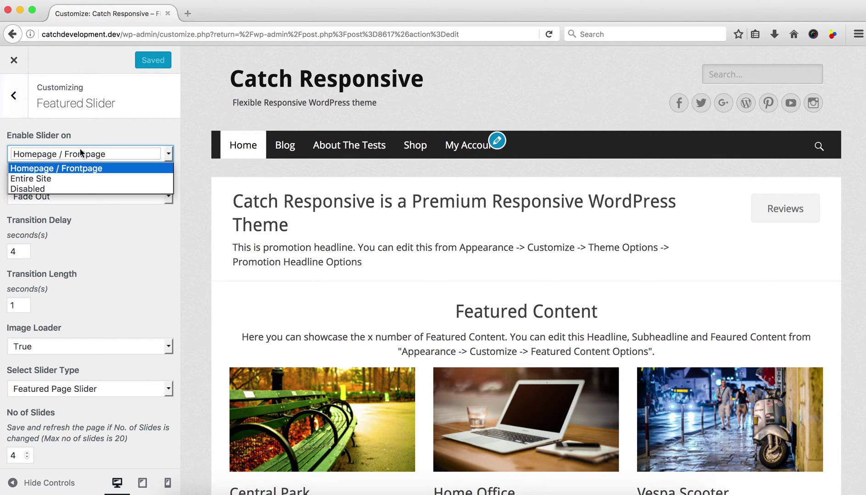
left_click(42, 188)
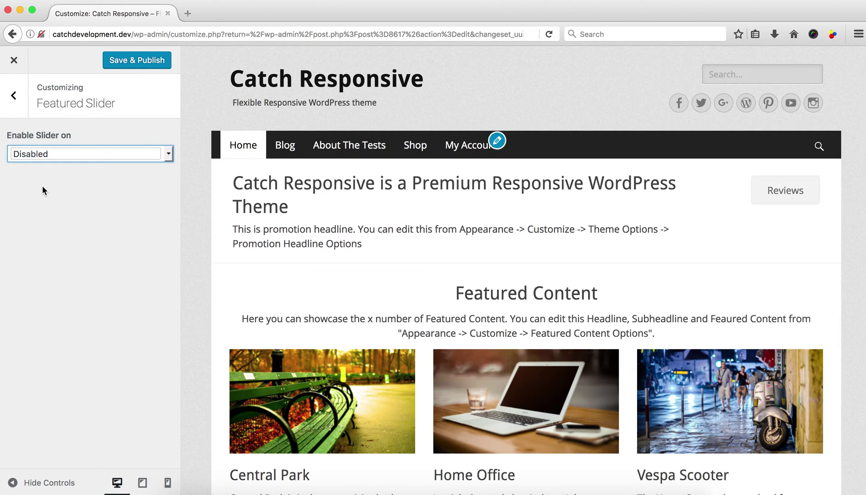
left_click(48, 149)
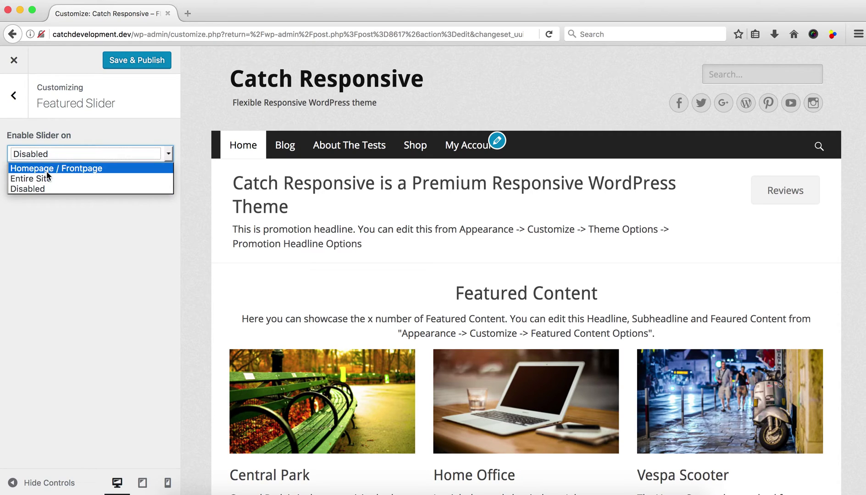
left_click(47, 170)
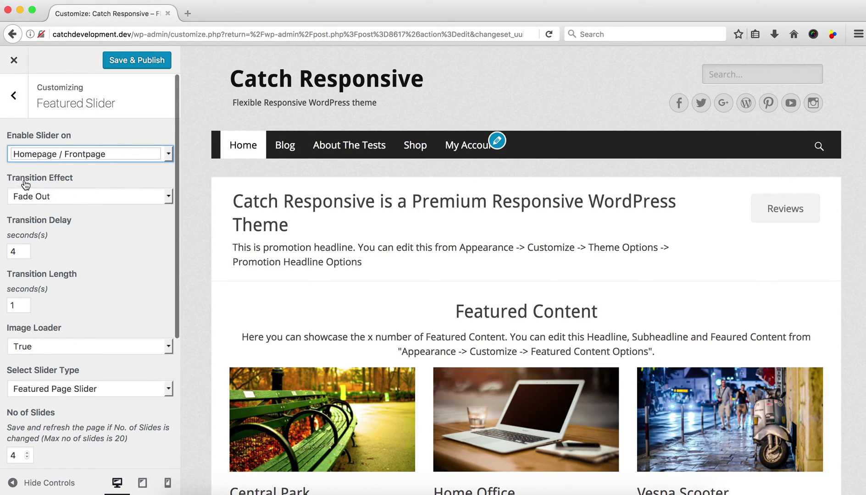
Keep Fade Out as the transition effect and set the slider type to Featured Page Slider
left_click(71, 196)
left_click(71, 198)
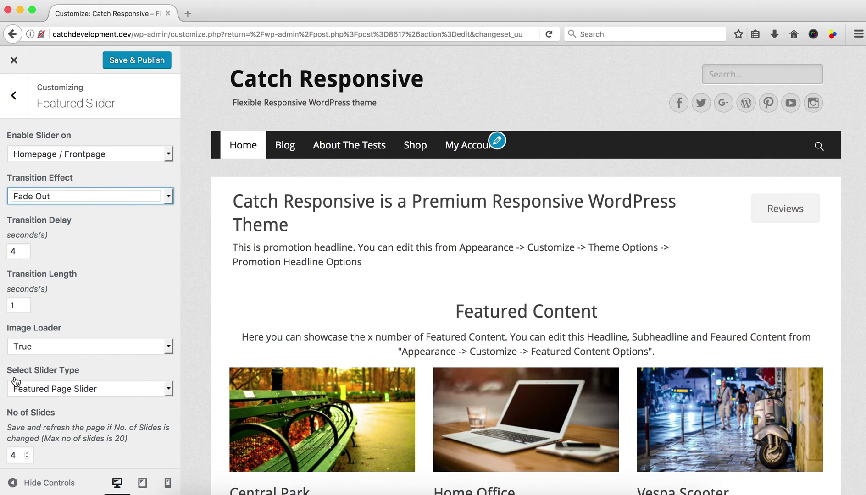
left_click(68, 389)
left_click(64, 402)
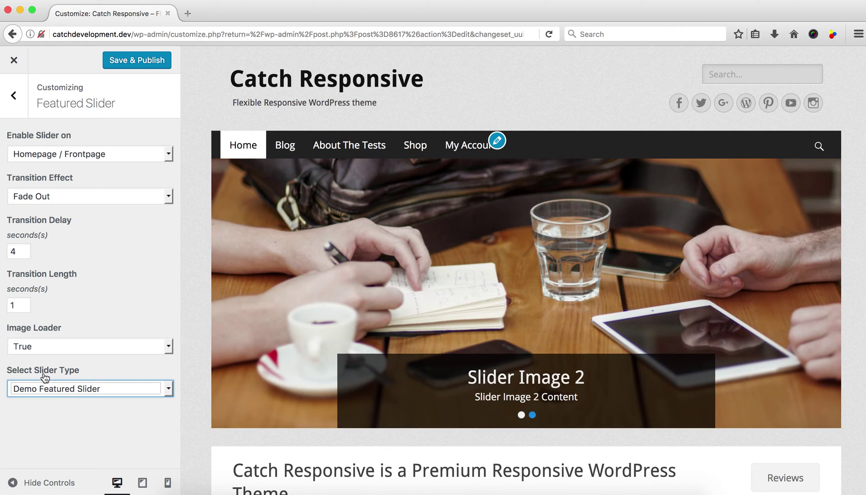
left_click(65, 389)
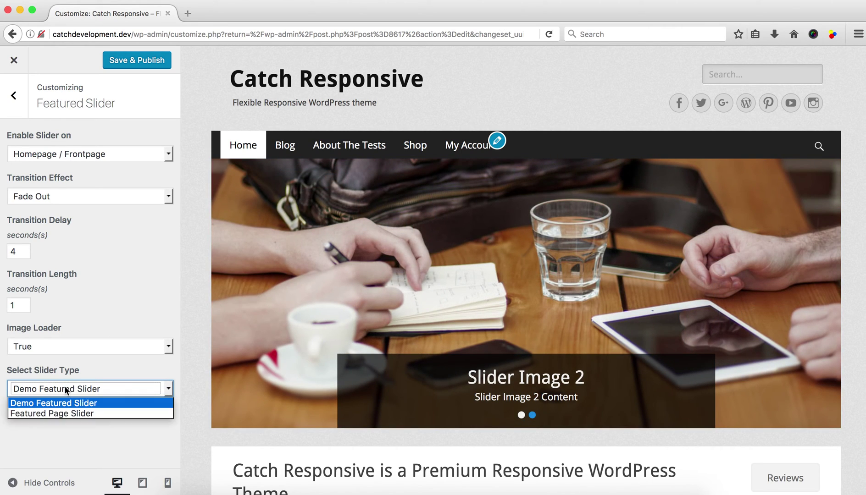
left_click(61, 414)
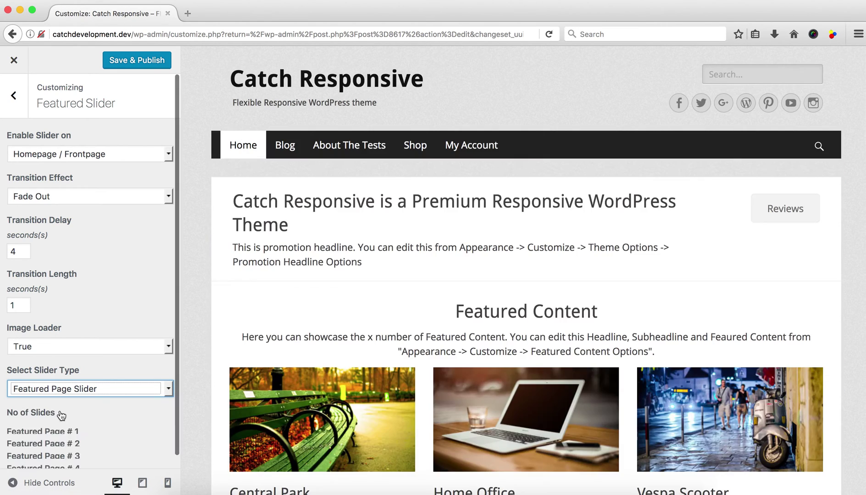
Set Featured Page #1 to Slider One and find Slider Two in the Featured Page #2 list
scroll(61, 415, "down", 3)
scroll(61, 415, "down", 2)
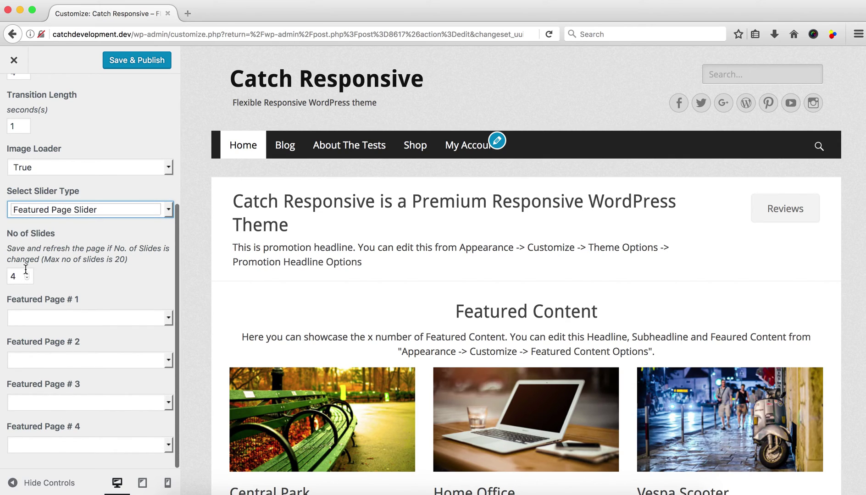
left_click(56, 316)
scroll(64, 275, "down", 5)
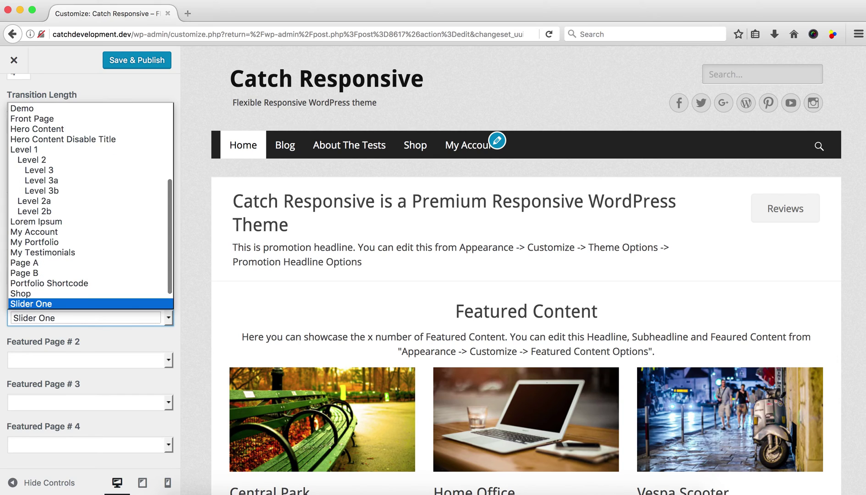
left_click(57, 302)
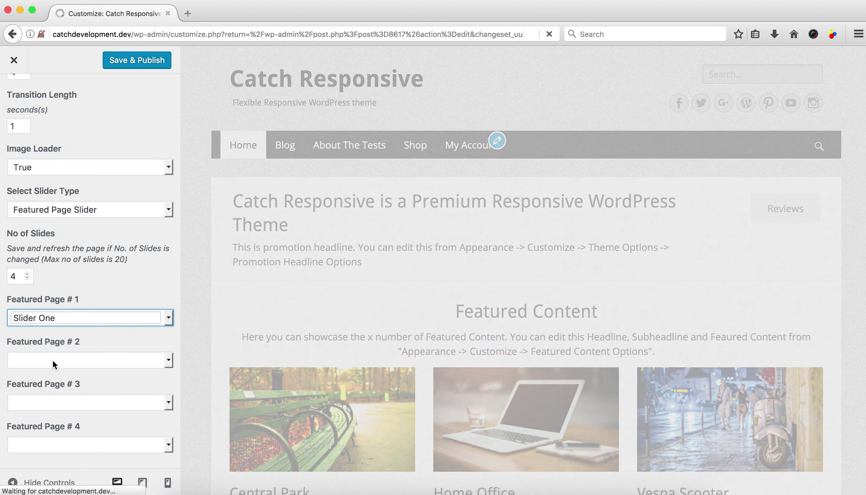
left_click(52, 359)
key("s")
key("l")
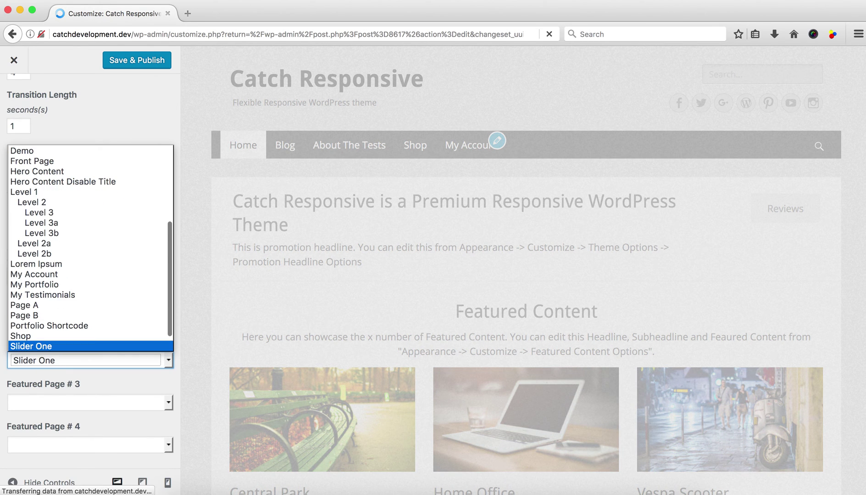
scroll(87, 321, "down", 1)
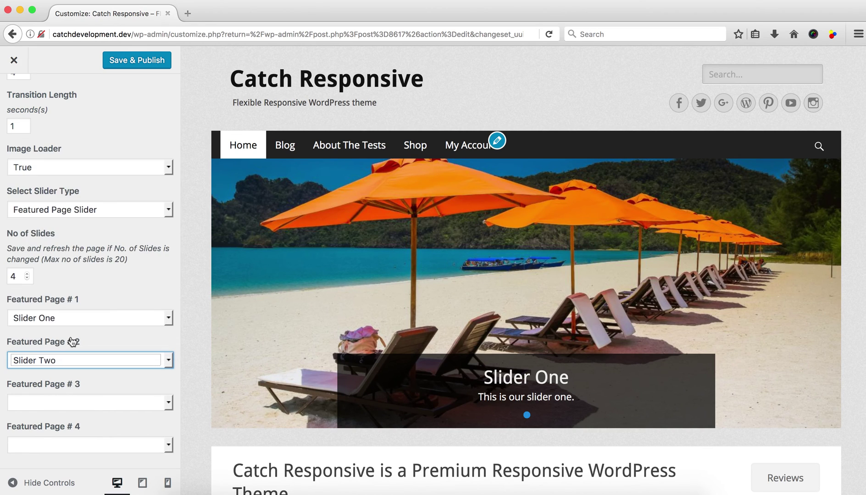
Choose Slider Two for Featured Page #2 and Save & Publish the Customizer changes
left_click(71, 335)
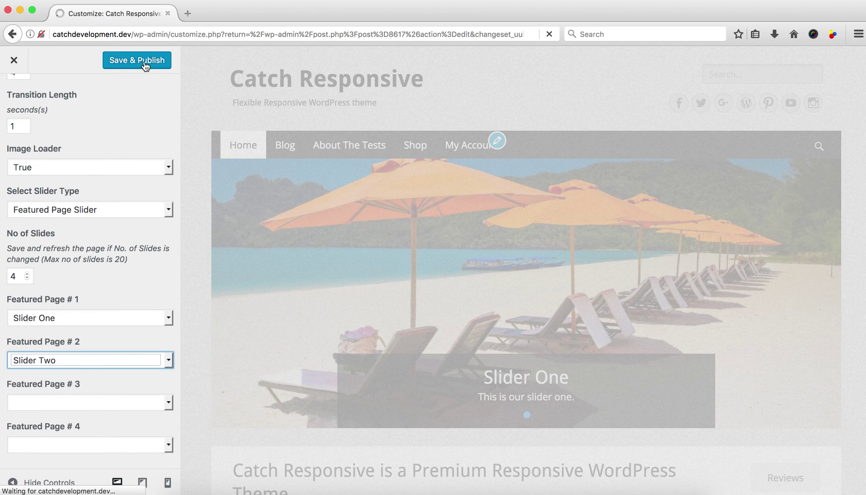
left_click(145, 65)
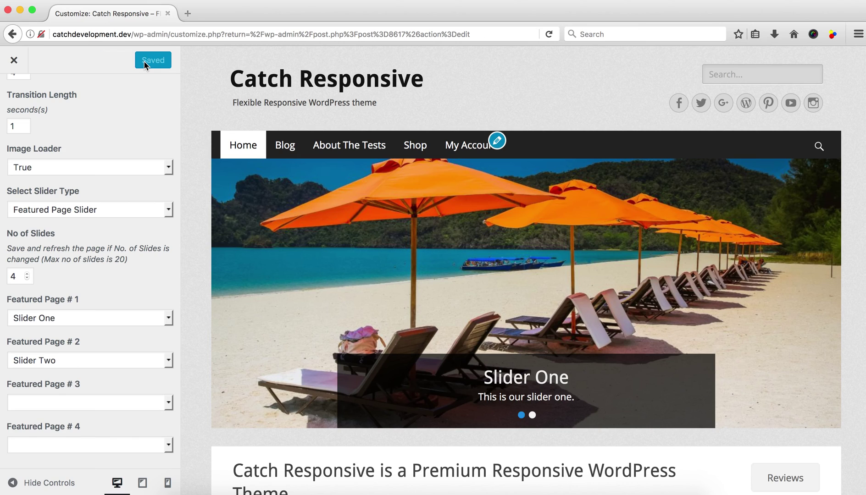